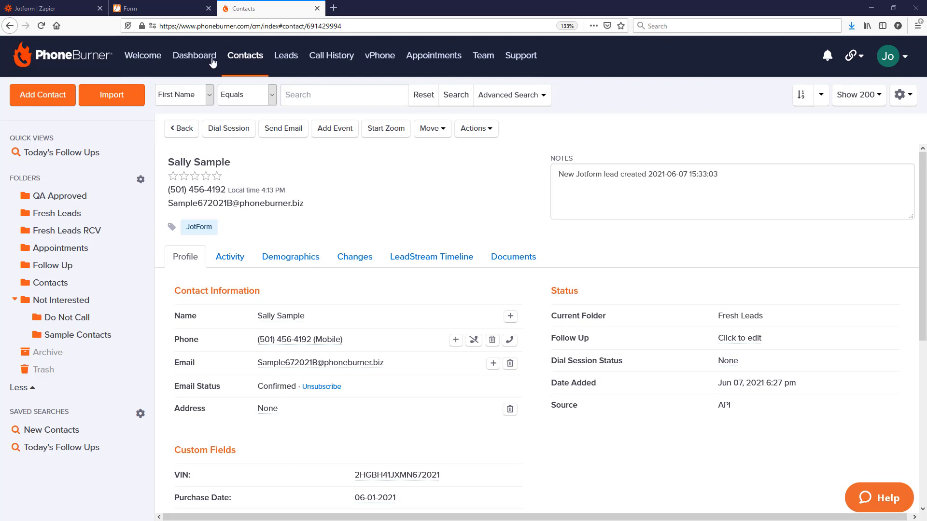
Review the Zap's overview in Zapier, then examine the contact ID in the PhoneBurner contact page's web address.
{"action": "left_click", "coordinate": [55, 10]}
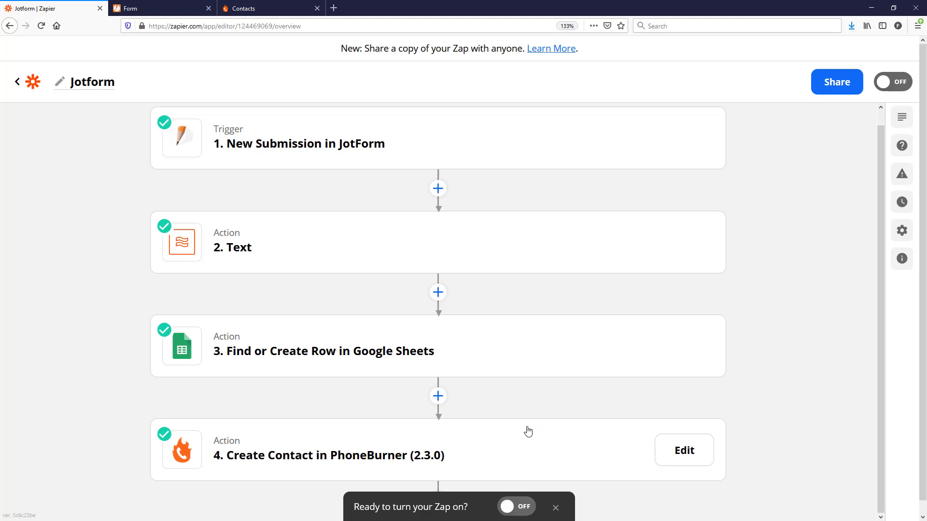
{"action": "left_click", "coordinate": [251, 16]}
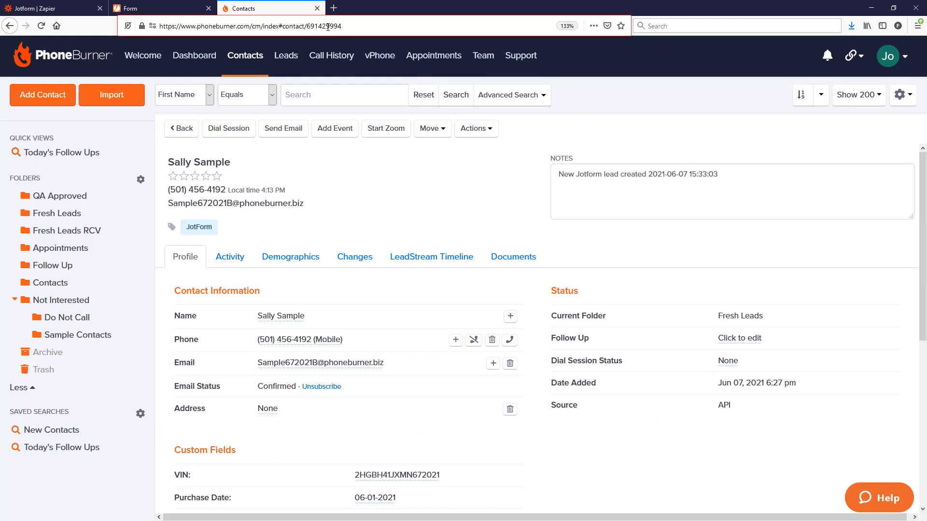
{"action": "left_click", "coordinate": [336, 26]}
{"action": "key", "text": "Return"}
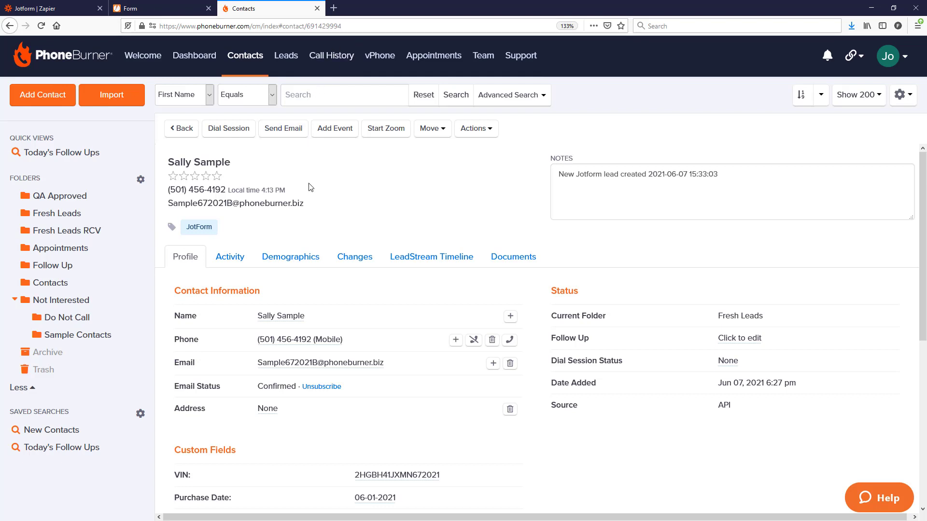
Switch to Zapier and add a Google Sheets action after Create Contact in PhoneBurner, with the Update Spreadsheet Row event.
{"action": "left_click", "coordinate": [73, 11]}
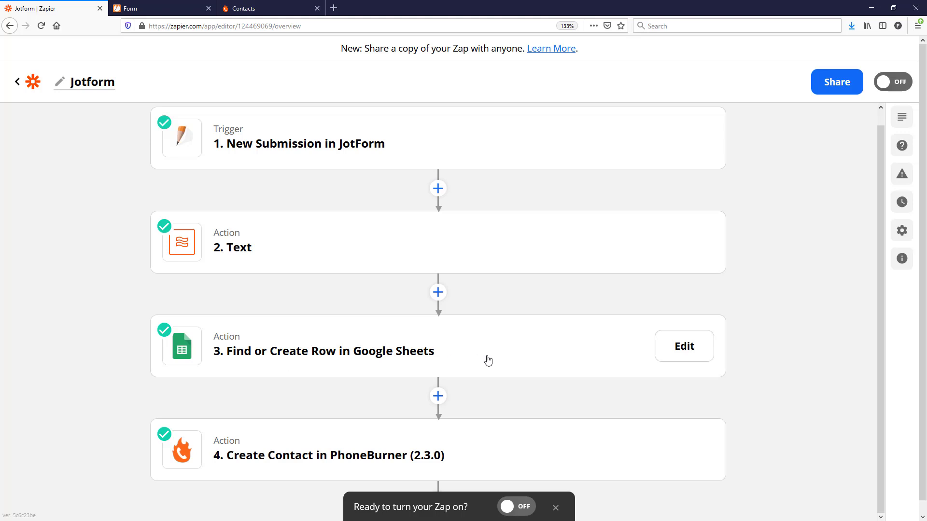
{"action": "scroll", "coordinate": [487, 361], "scroll_direction": "down", "scroll_amount": 1}
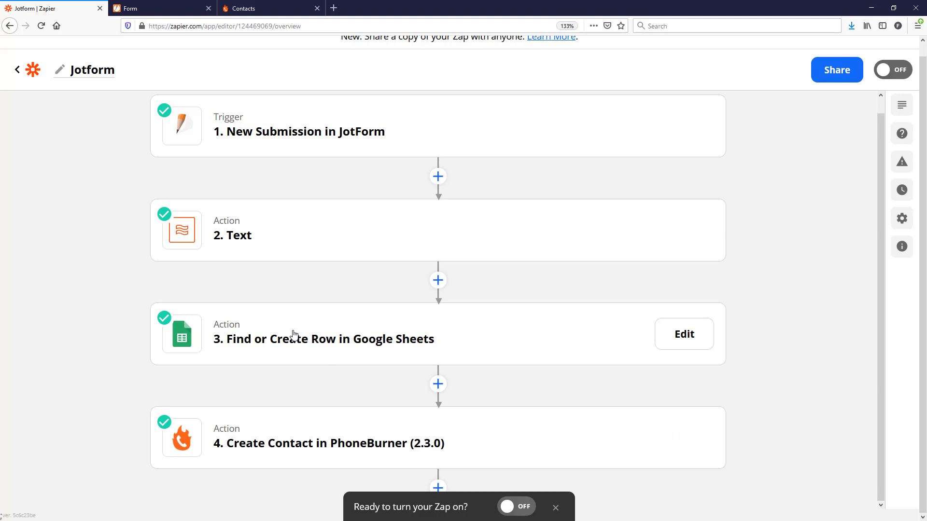
{"action": "left_click", "coordinate": [438, 487]}
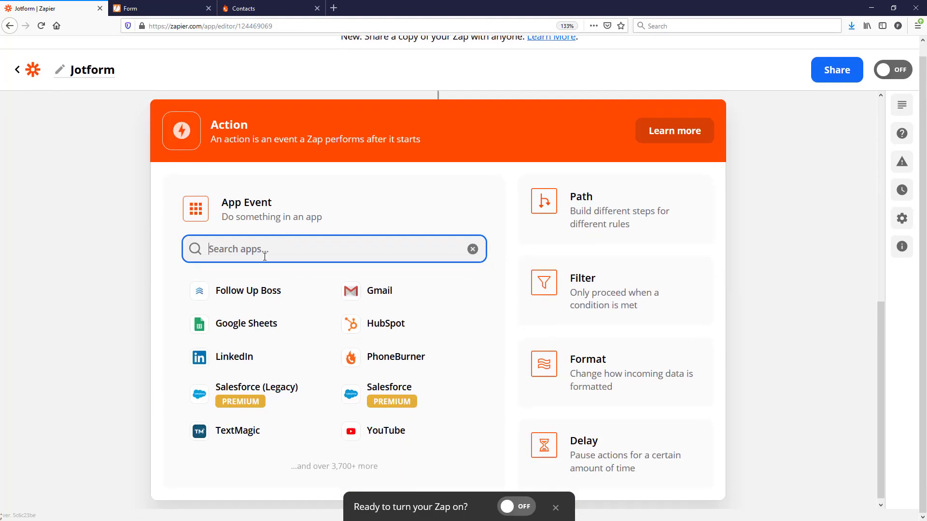
{"action": "left_click", "coordinate": [245, 326]}
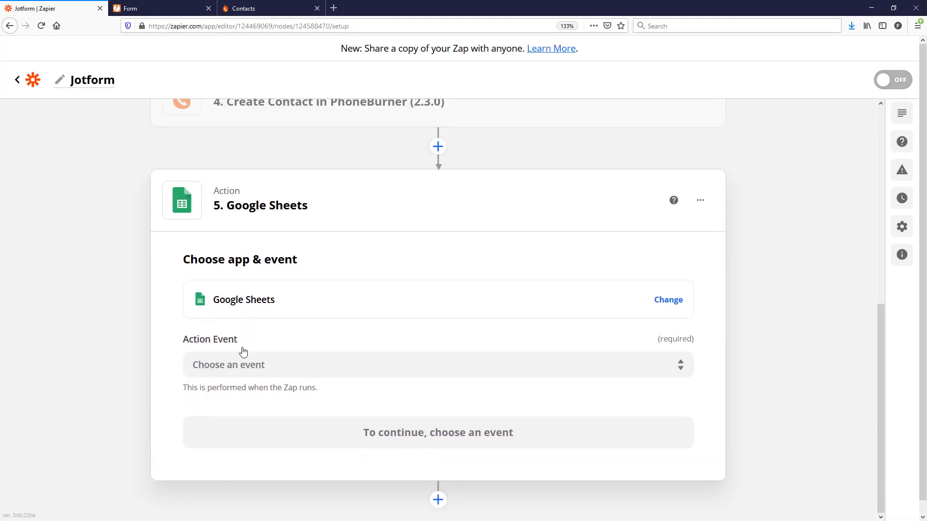
{"action": "left_click", "coordinate": [230, 366]}
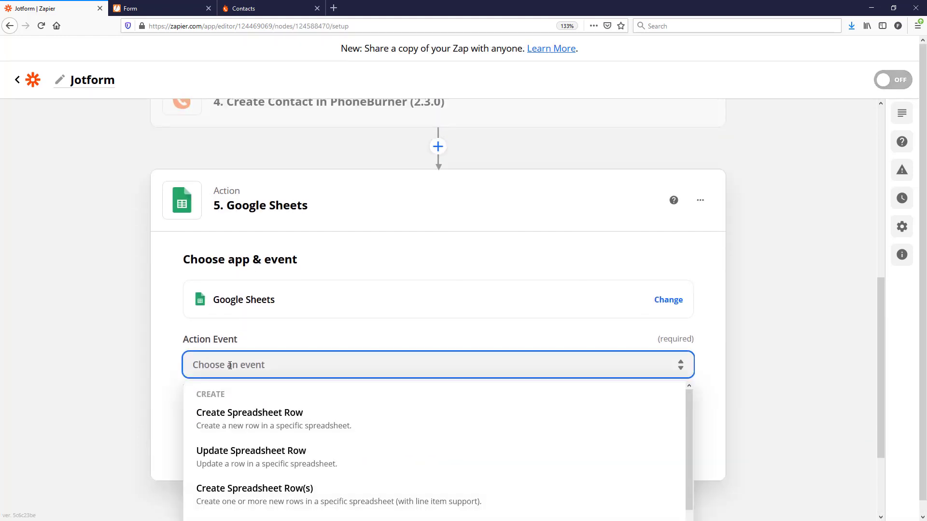
{"action": "left_click", "coordinate": [261, 450]}
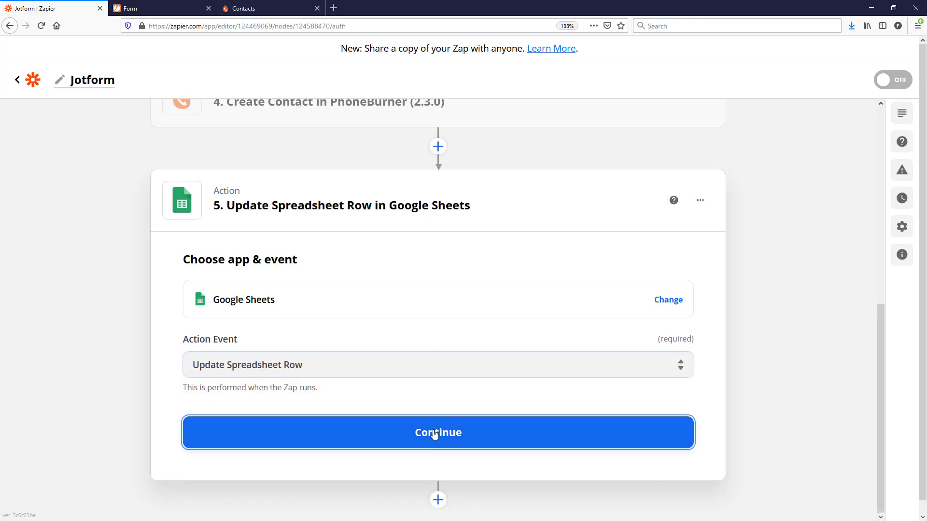
{"action": "left_click", "coordinate": [434, 432]}
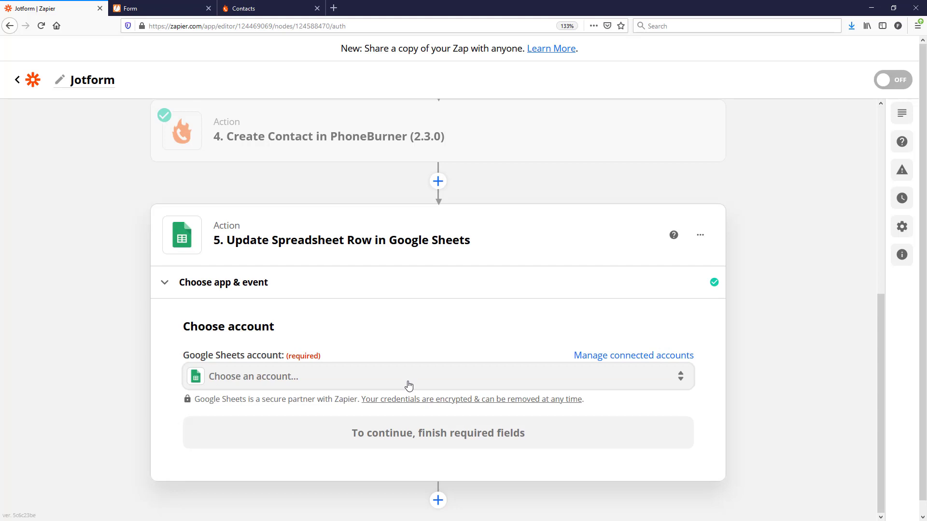
Choose the existing connected Google Sheets account for the new action and continue to its setup.
{"action": "left_click", "coordinate": [335, 377]}
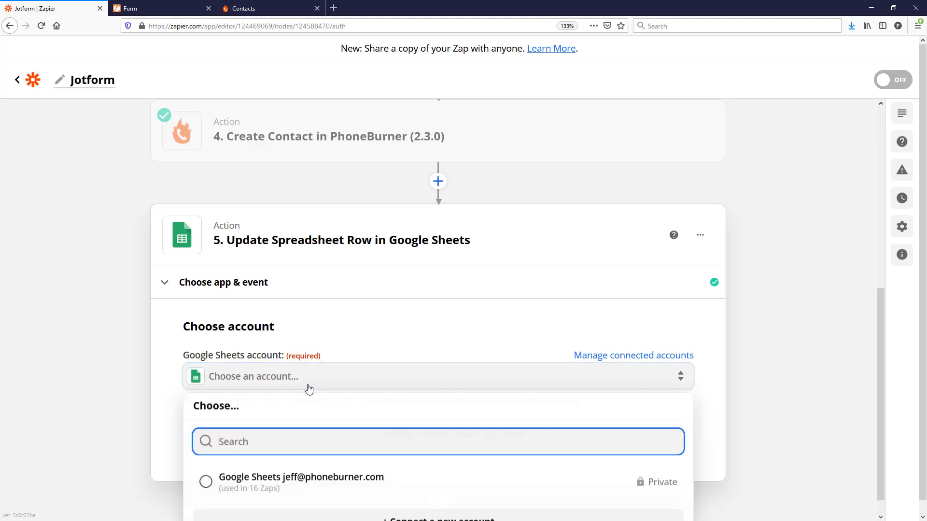
{"action": "left_click", "coordinate": [241, 482]}
{"action": "left_click", "coordinate": [445, 433]}
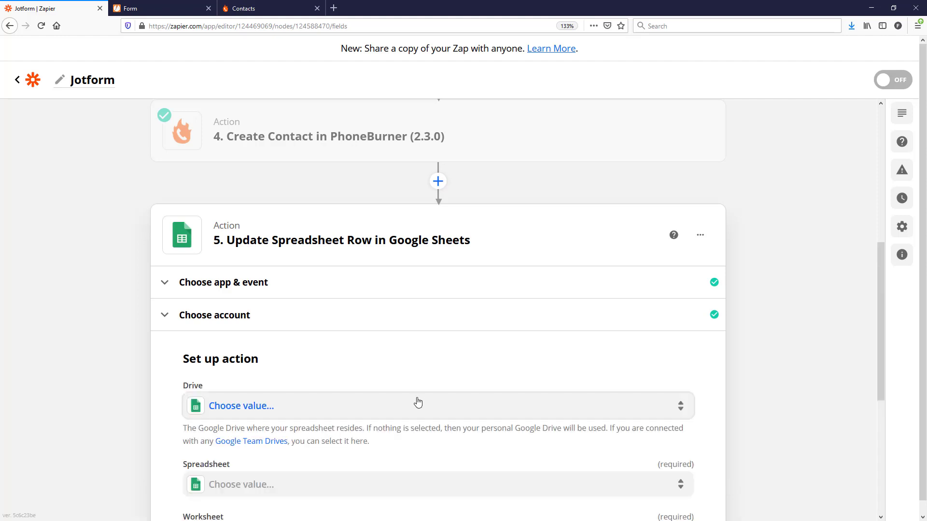
Set the action's drive to My Google Drive, its spreadsheet to Zapier 2021 Training and its worksheet to Leads.
{"action": "scroll", "coordinate": [413, 398], "scroll_direction": "down", "scroll_amount": 3}
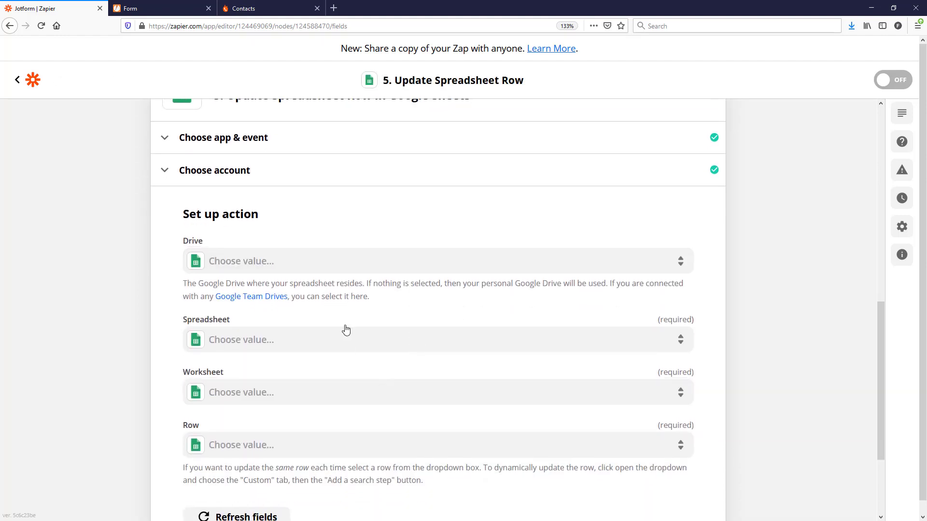
{"action": "left_click", "coordinate": [274, 269]}
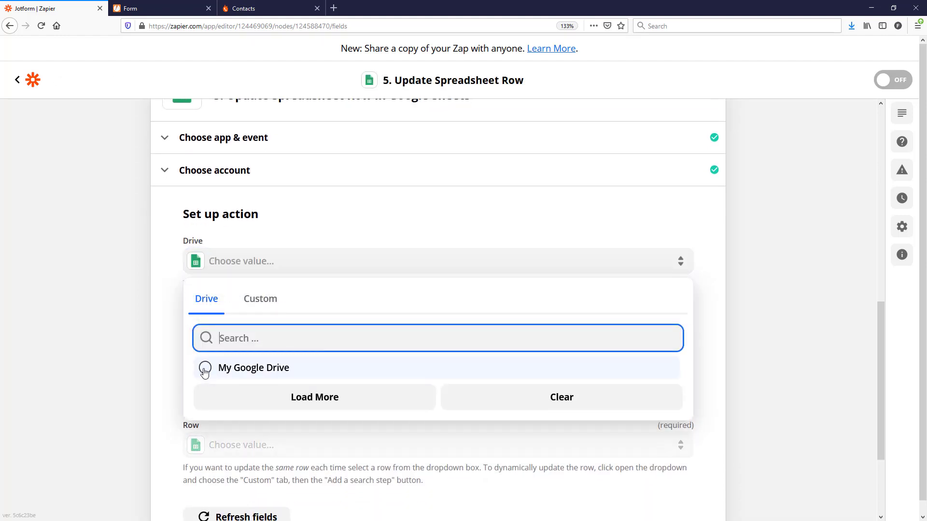
{"action": "left_click", "coordinate": [209, 370]}
{"action": "left_click", "coordinate": [227, 339]}
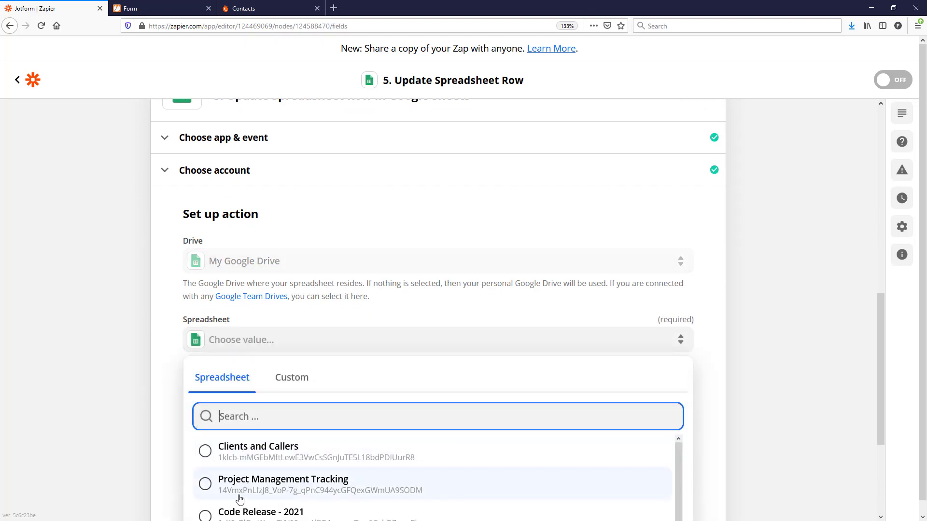
{"action": "scroll", "coordinate": [306, 476], "scroll_direction": "down", "scroll_amount": 5}
{"action": "scroll", "coordinate": [306, 475], "scroll_direction": "up", "scroll_amount": 2}
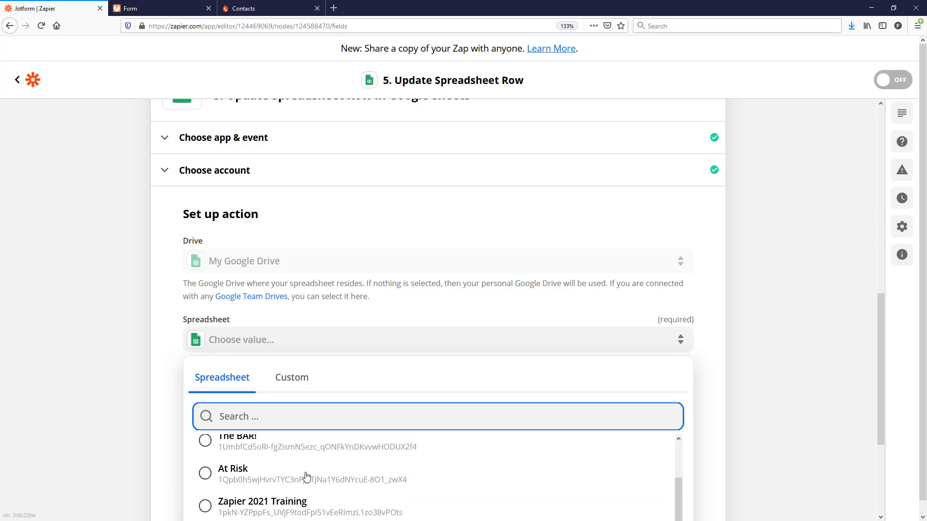
{"action": "left_click", "coordinate": [254, 503]}
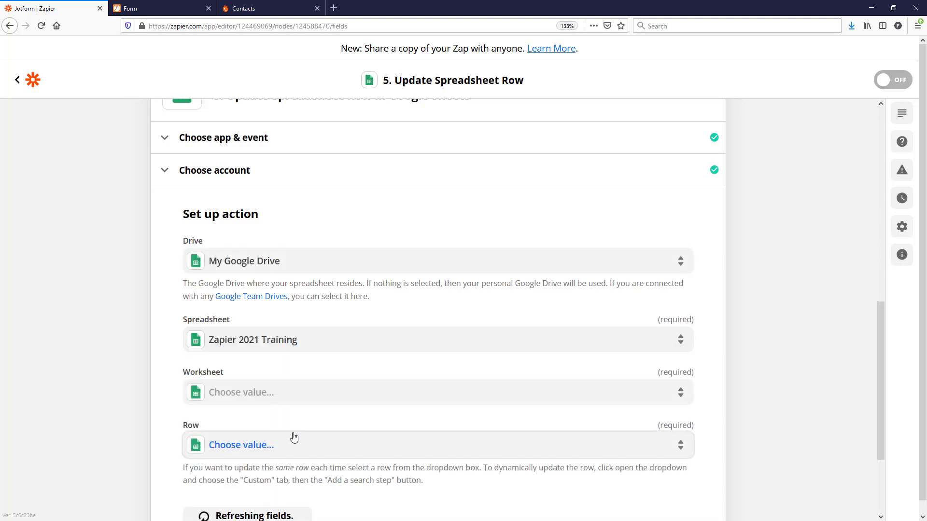
{"action": "left_click", "coordinate": [253, 392]}
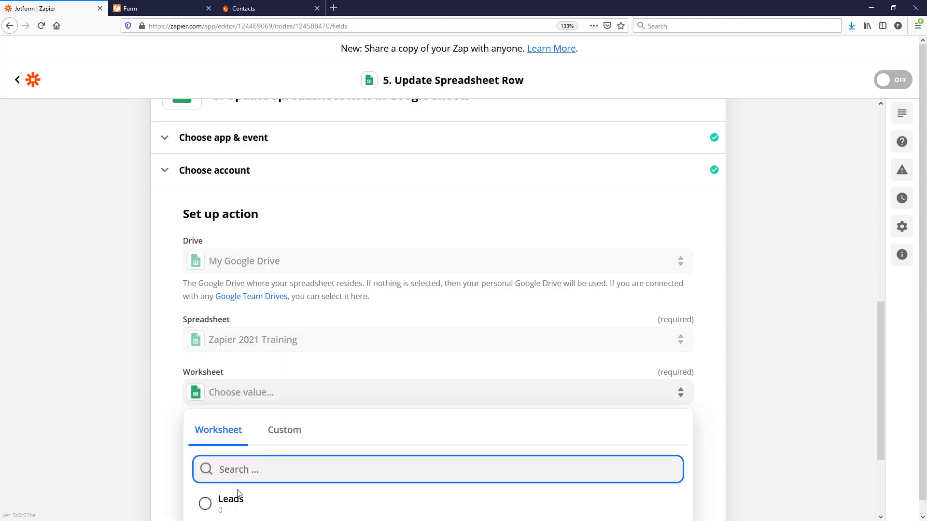
{"action": "left_click", "coordinate": [230, 505]}
Map the Row field to the custom ID value from the Find or Create Row in Google Sheets action.
{"action": "scroll", "coordinate": [331, 389], "scroll_direction": "down", "scroll_amount": 2}
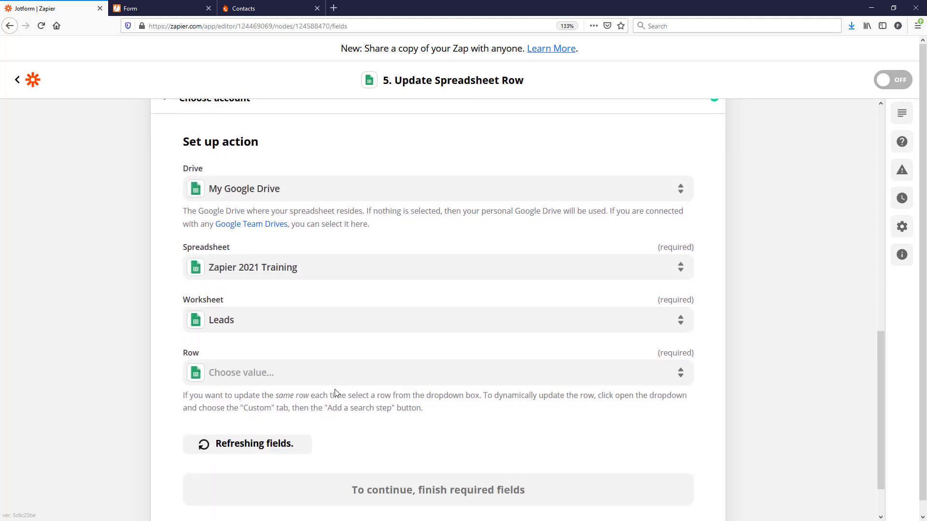
{"action": "left_click", "coordinate": [269, 376]}
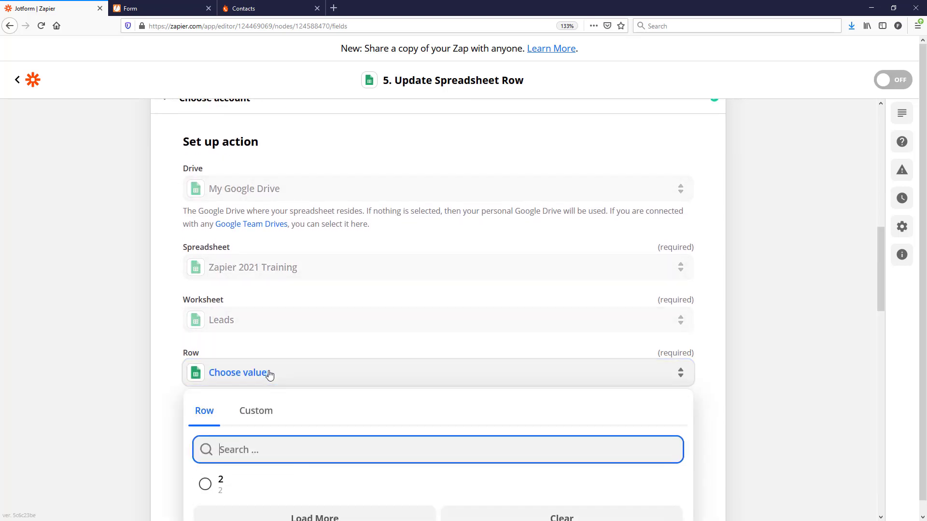
{"action": "scroll", "coordinate": [303, 372], "scroll_direction": "down", "scroll_amount": 2}
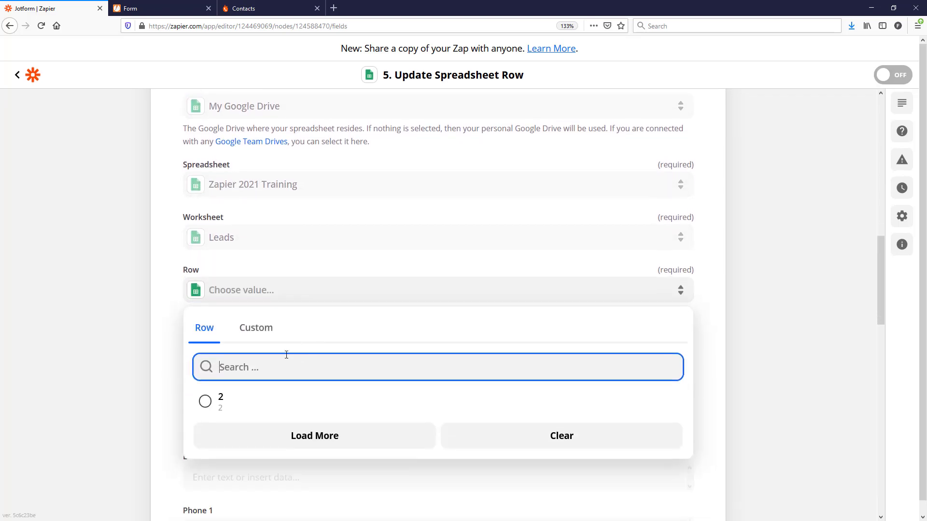
{"action": "left_click", "coordinate": [258, 330]}
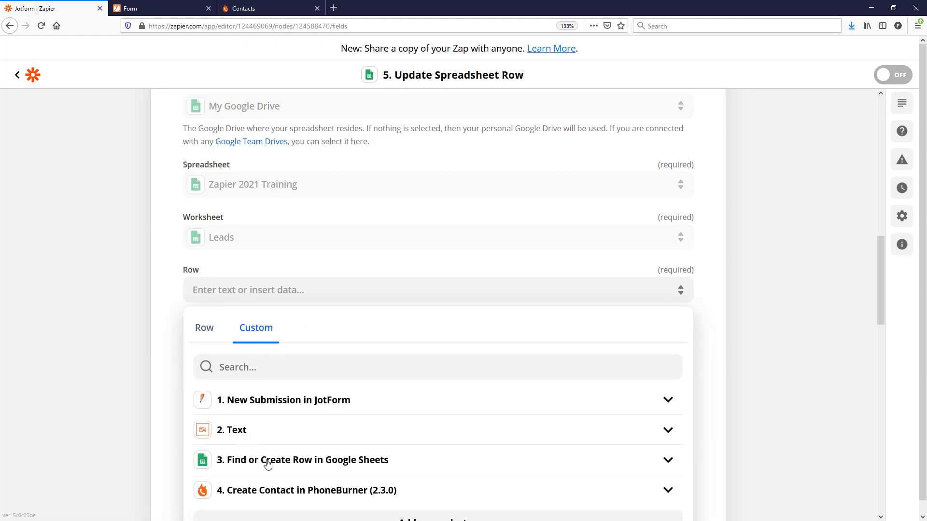
{"action": "left_click", "coordinate": [269, 465]}
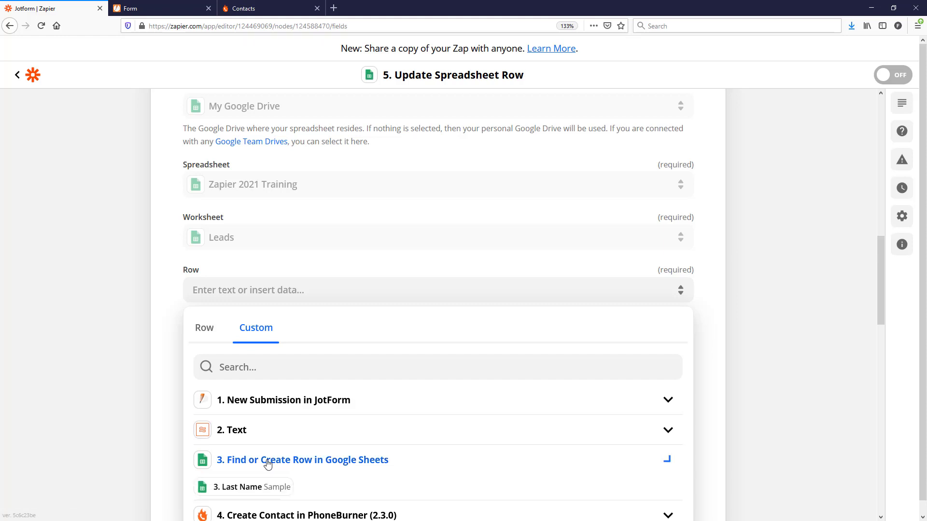
{"action": "scroll", "coordinate": [466, 422], "scroll_direction": "down", "scroll_amount": 3}
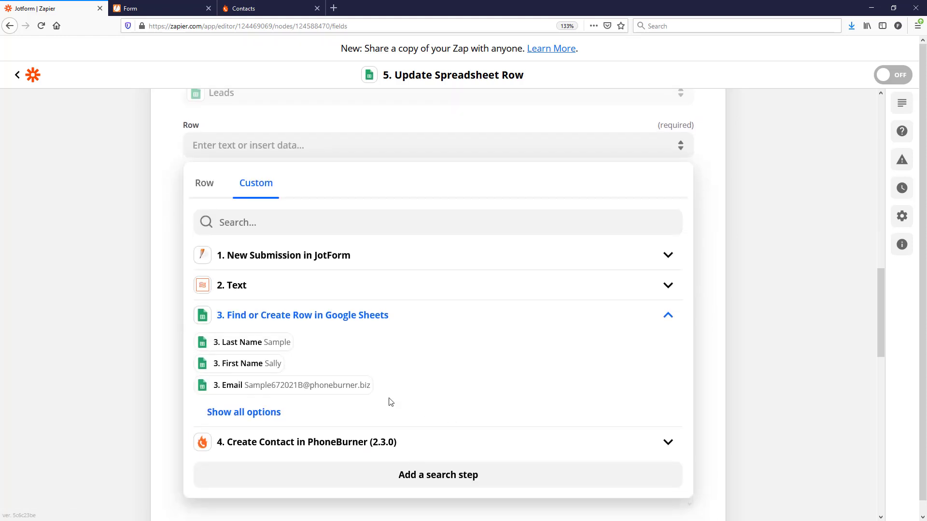
{"action": "left_click", "coordinate": [231, 413]}
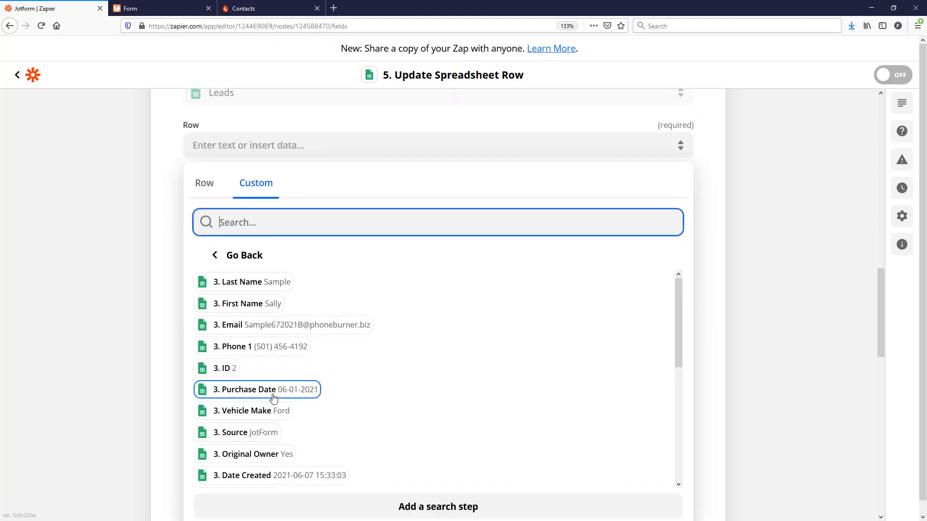
{"action": "left_click", "coordinate": [225, 372]}
{"action": "left_click", "coordinate": [724, 278]}
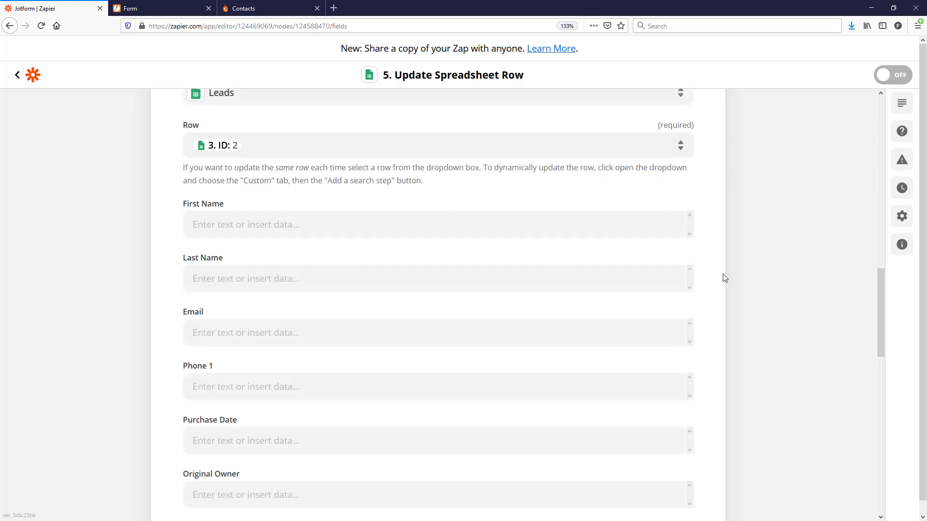
Map PB Contact ID to Contacts Contacts User ID from the Create Contact in PhoneBurner action, and continue past the action setup.
{"action": "left_click", "coordinate": [443, 336]}
{"action": "scroll", "coordinate": [290, 270], "scroll_direction": "down", "scroll_amount": 8}
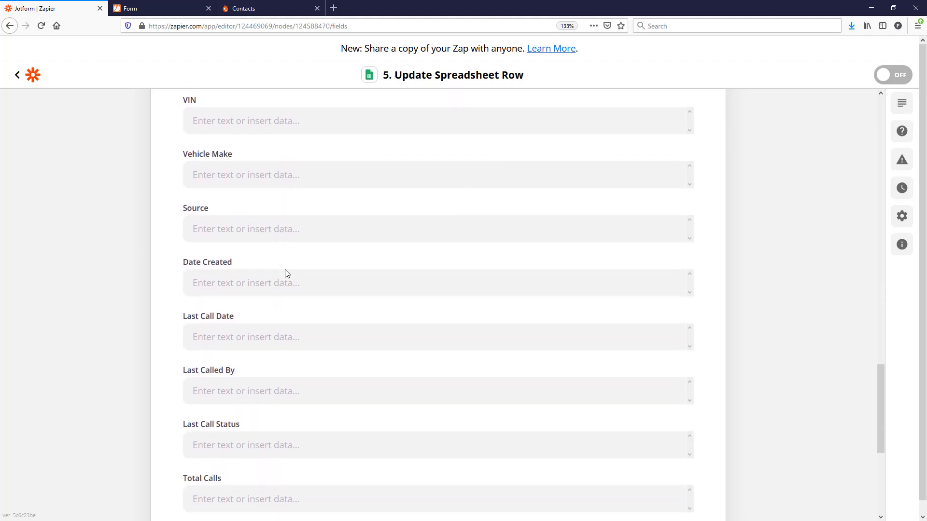
{"action": "scroll", "coordinate": [286, 274], "scroll_direction": "down", "scroll_amount": 5}
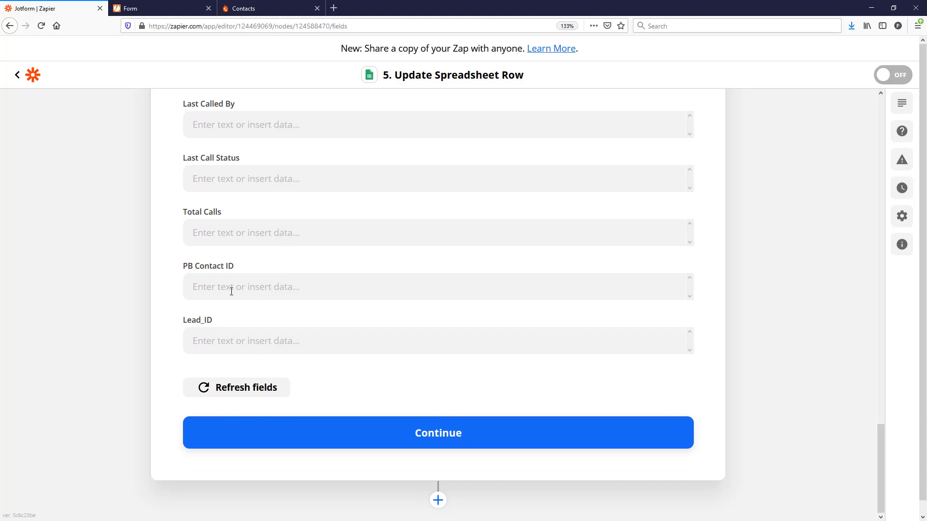
{"action": "left_click", "coordinate": [229, 288]}
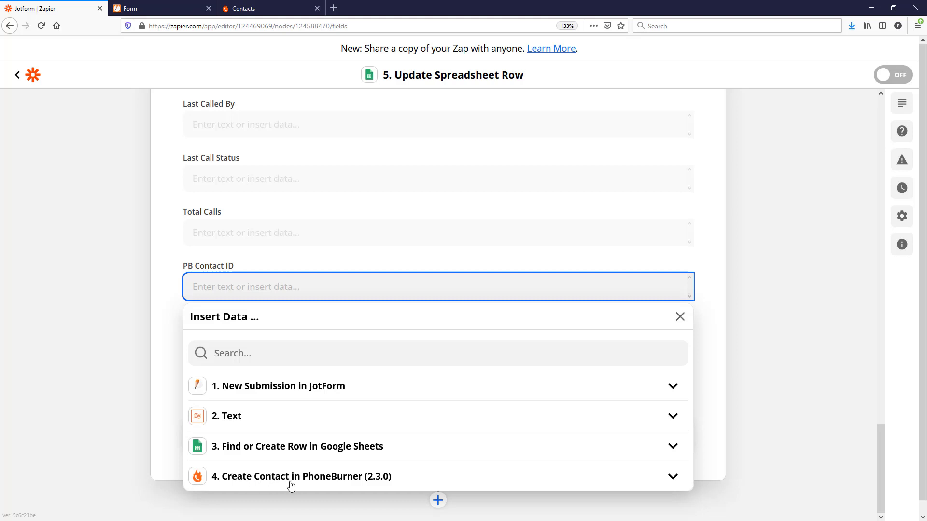
{"action": "left_click", "coordinate": [254, 477]}
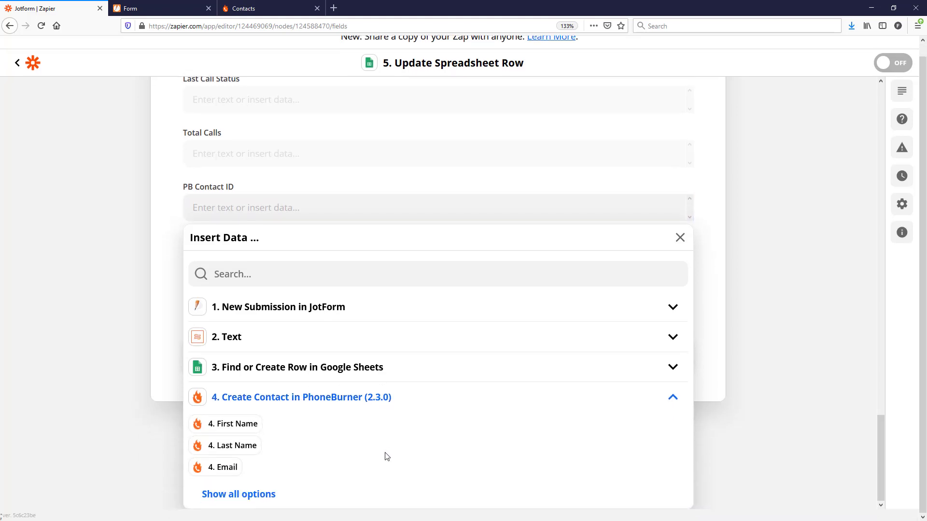
{"action": "left_click", "coordinate": [256, 495]}
{"action": "scroll", "coordinate": [384, 404], "scroll_direction": "down", "scroll_amount": 1}
{"action": "scroll", "coordinate": [384, 405], "scroll_direction": "down", "scroll_amount": 6}
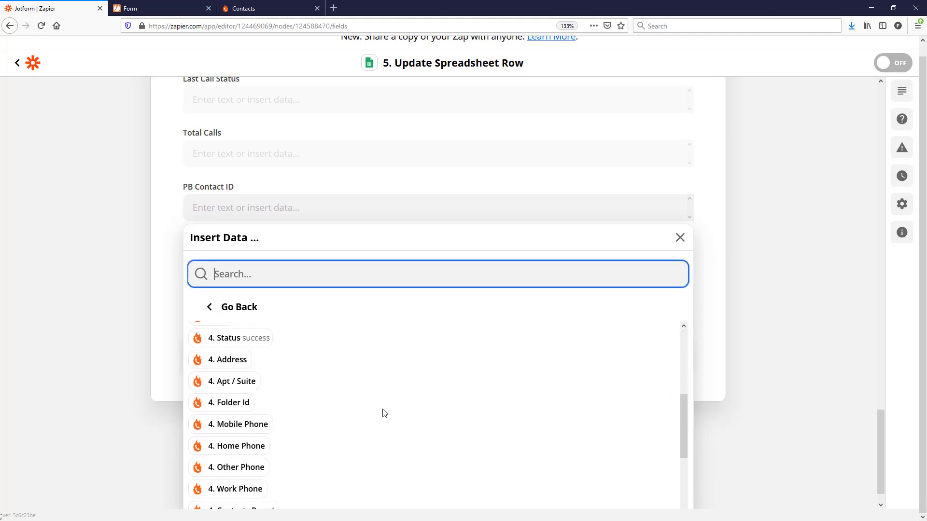
{"action": "scroll", "coordinate": [338, 425], "scroll_direction": "down", "scroll_amount": 1}
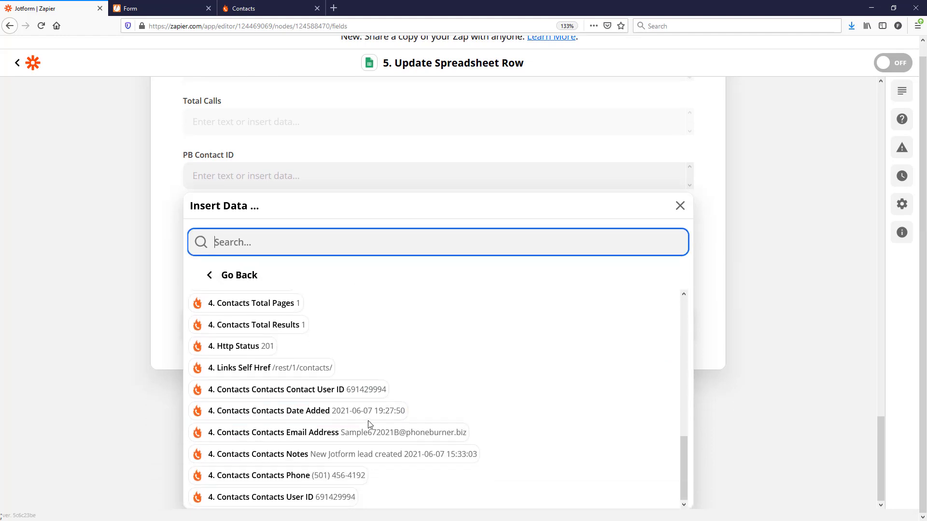
{"action": "left_click", "coordinate": [298, 498]}
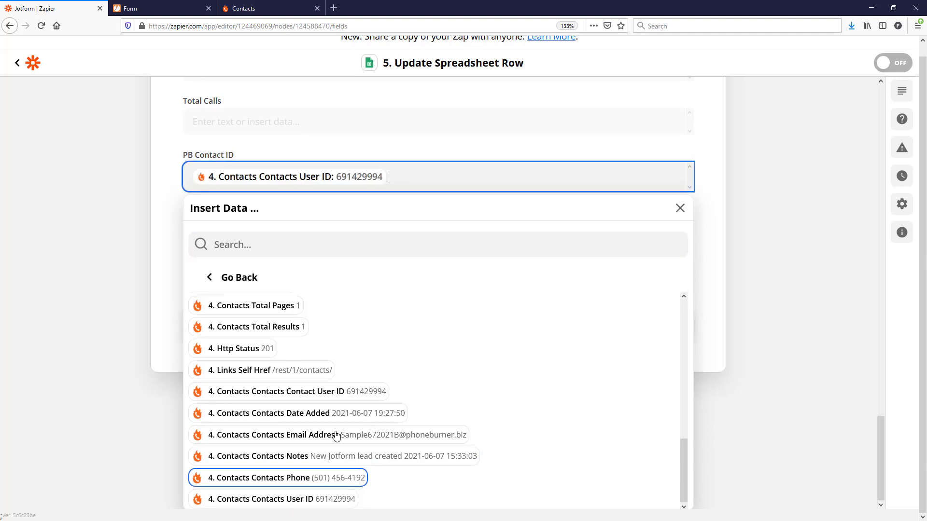
{"action": "left_click", "coordinate": [721, 298]}
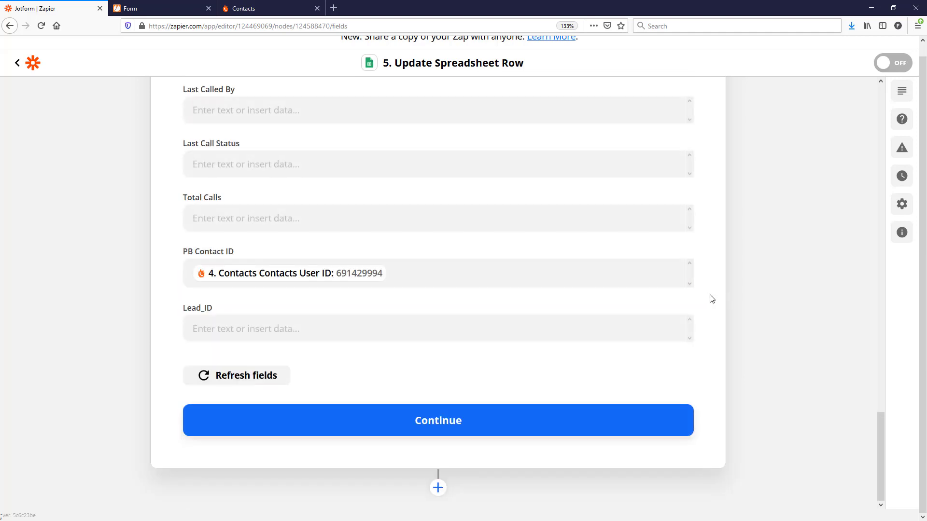
{"action": "left_click", "coordinate": [412, 430]}
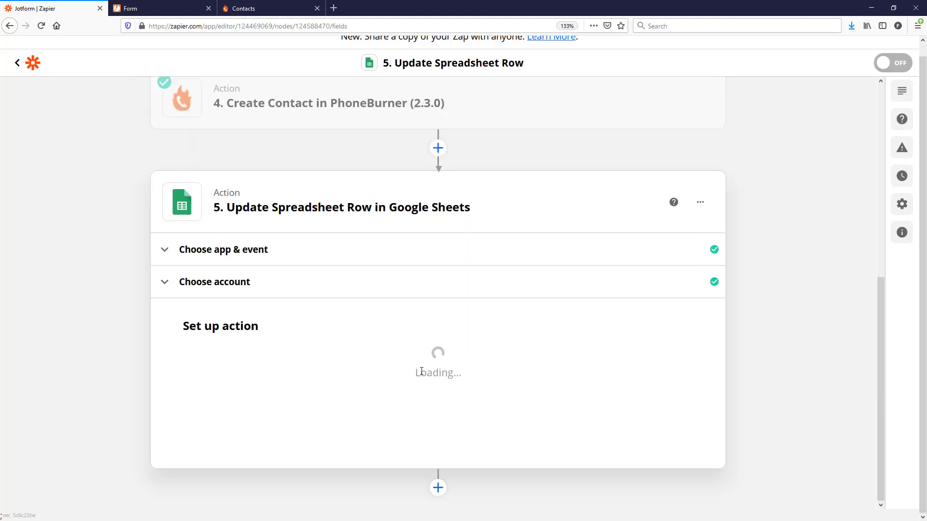
Run the test of the Update Spreadsheet Row action to send the sample row to Google Sheets.
{"action": "scroll", "coordinate": [683, 355], "scroll_direction": "down", "scroll_amount": 9}
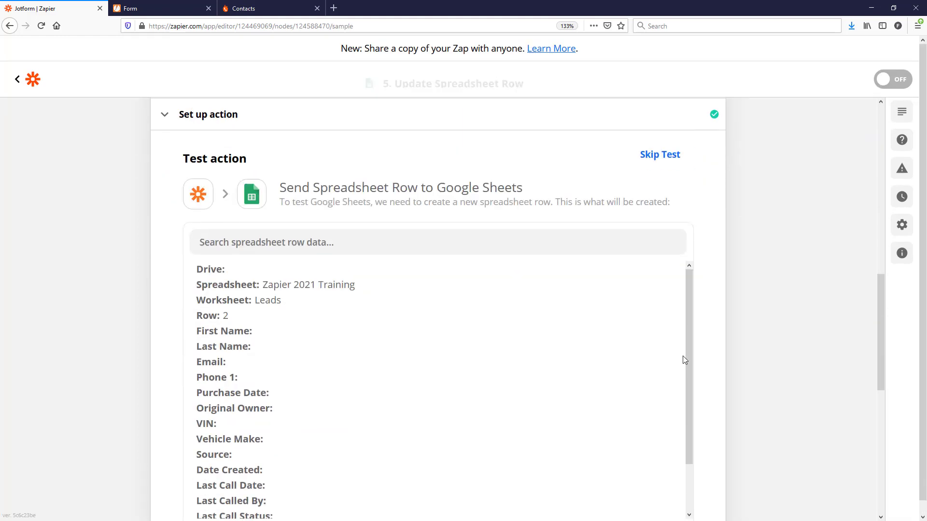
{"action": "scroll", "coordinate": [687, 363], "scroll_direction": "down", "scroll_amount": 3}
{"action": "left_click", "coordinate": [316, 430]}
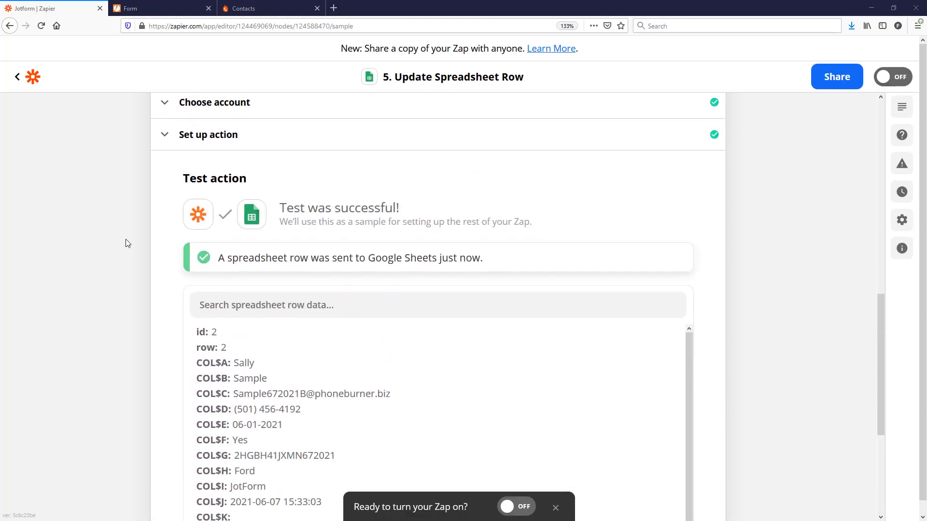
Check the PB Contact ID cell of the lead in row 2 of the Zapier 2021 Training spreadsheet, then return to the Zap editor.
{"action": "left_click_drag", "start_coordinate": [0, 114], "coordinate": [328, 79]}
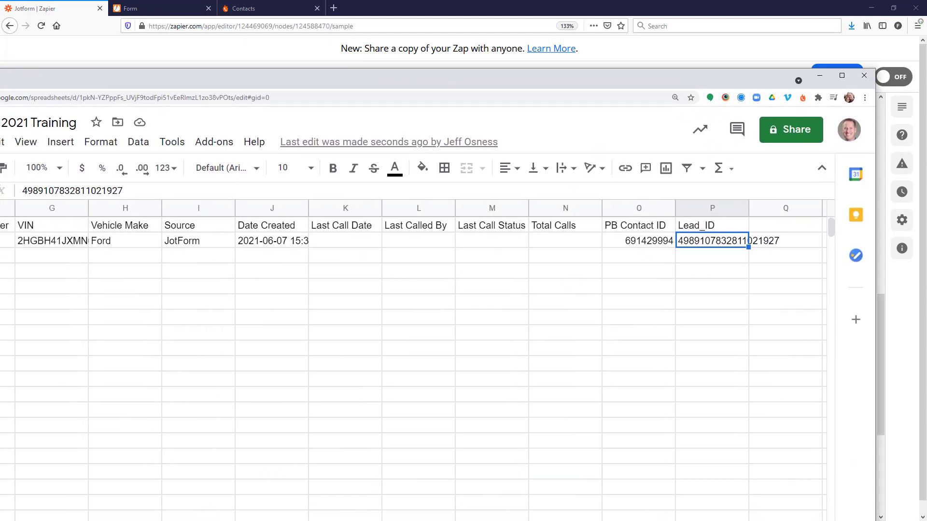
{"action": "left_click", "coordinate": [633, 246]}
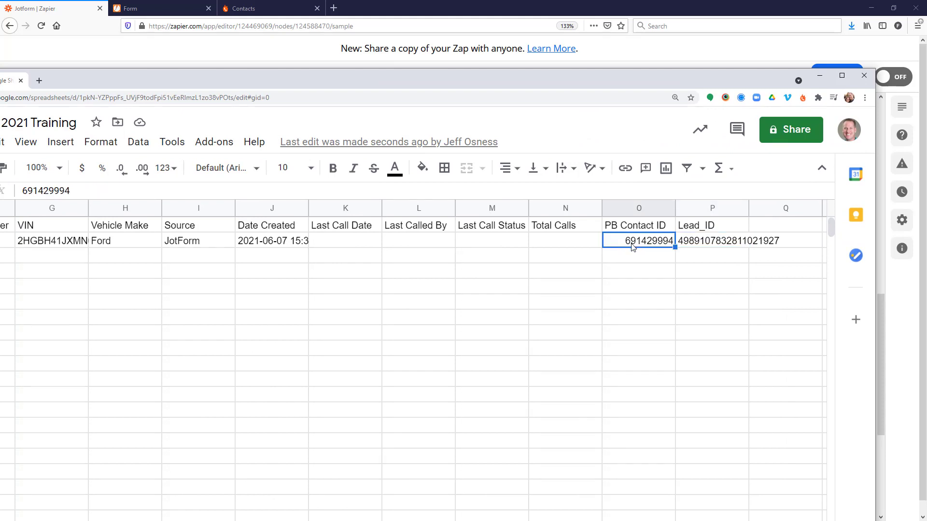
{"action": "left_click_drag", "start_coordinate": [461, 76], "coordinate": [586, 76]}
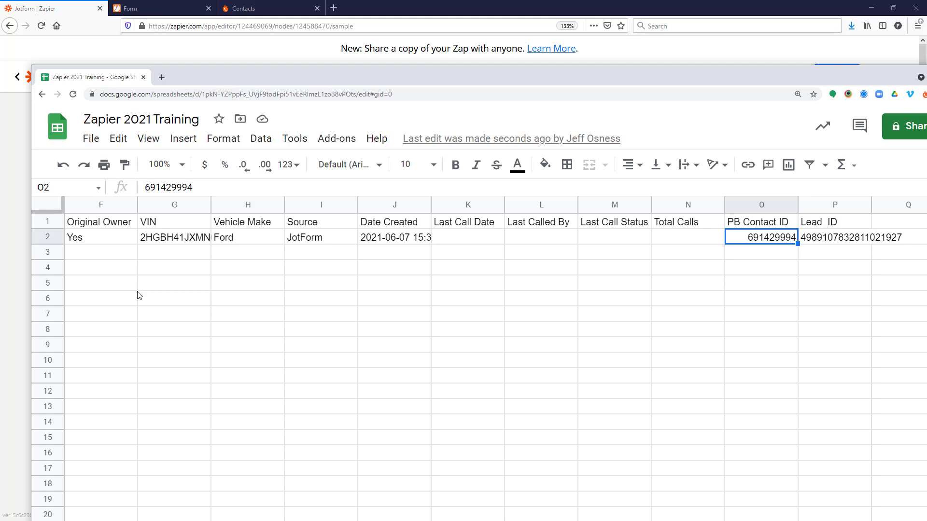
{"action": "left_click_drag", "start_coordinate": [641, 82], "coordinate": [0, 208]}
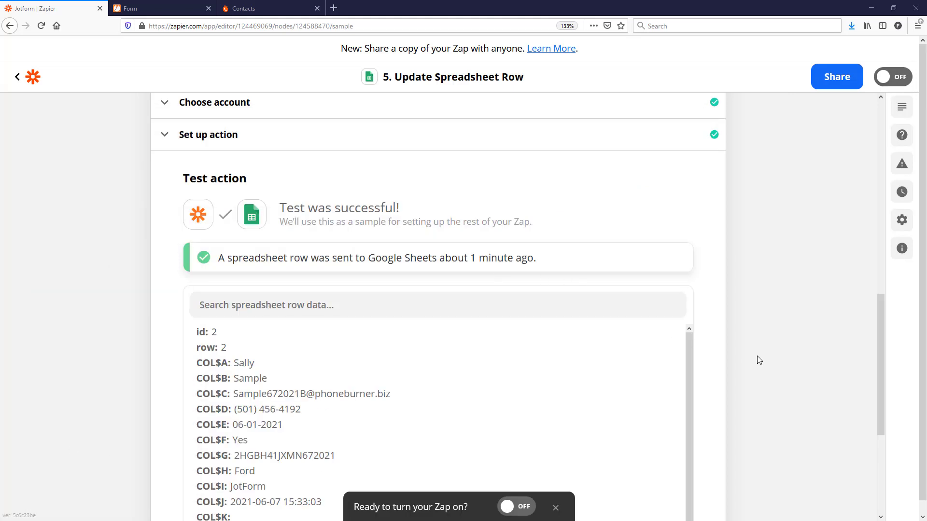
Review the Zap's sequence from the JotForm submission trigger through the Text, Google Sheets and PhoneBurner actions to the tested row update.
{"action": "scroll", "coordinate": [760, 358], "scroll_direction": "up", "scroll_amount": 10}
{"action": "scroll", "coordinate": [757, 355], "scroll_direction": "up", "scroll_amount": 1}
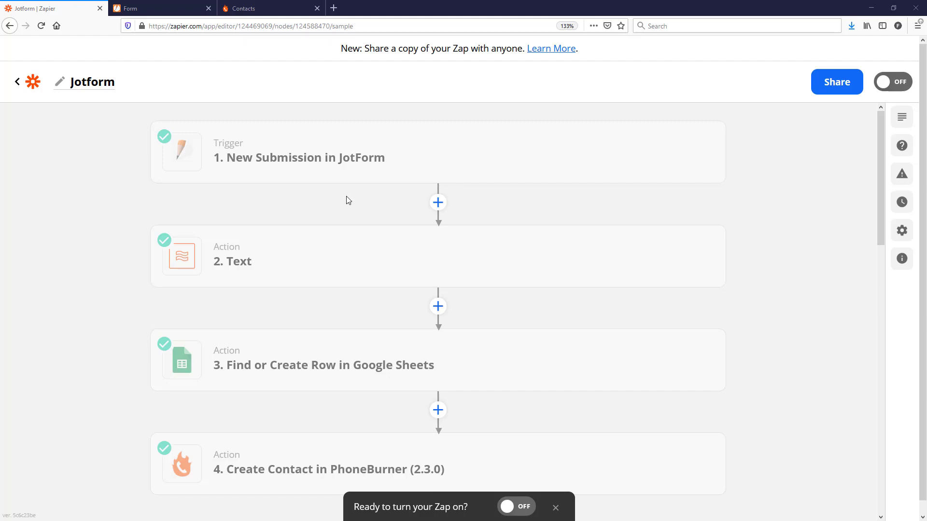
{"action": "mouse_move", "coordinate": [335, 182]}
{"action": "mouse_move", "coordinate": [336, 245]}
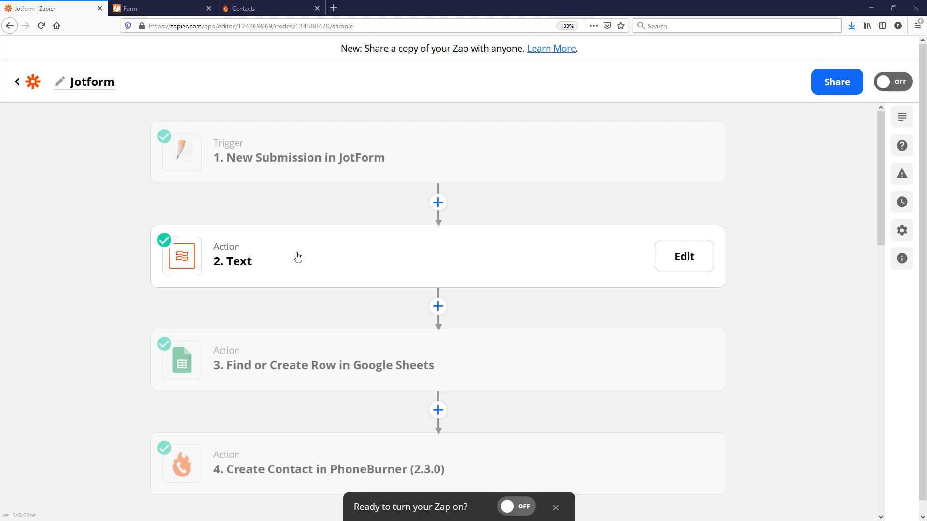
{"action": "scroll", "coordinate": [298, 258], "scroll_direction": "down", "scroll_amount": 3}
{"action": "scroll", "coordinate": [298, 260], "scroll_direction": "down", "scroll_amount": 3}
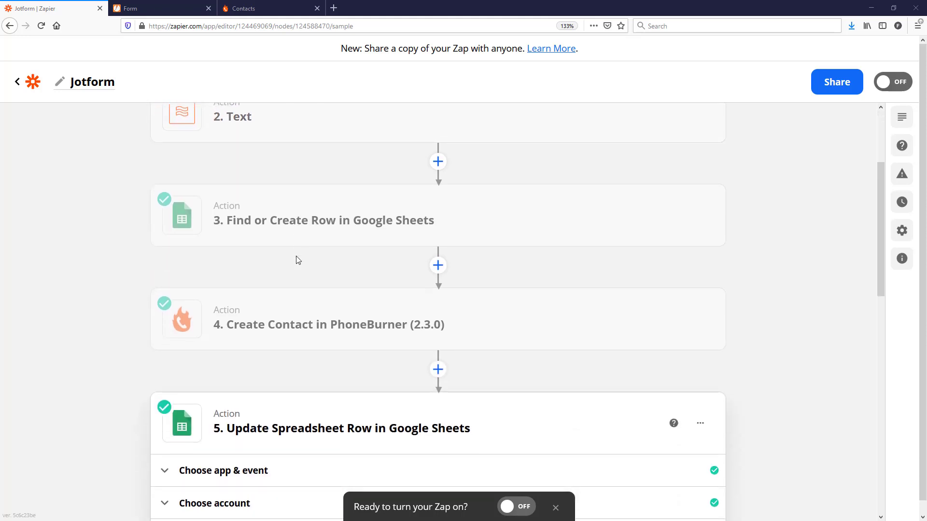
{"action": "mouse_move", "coordinate": [286, 251]}
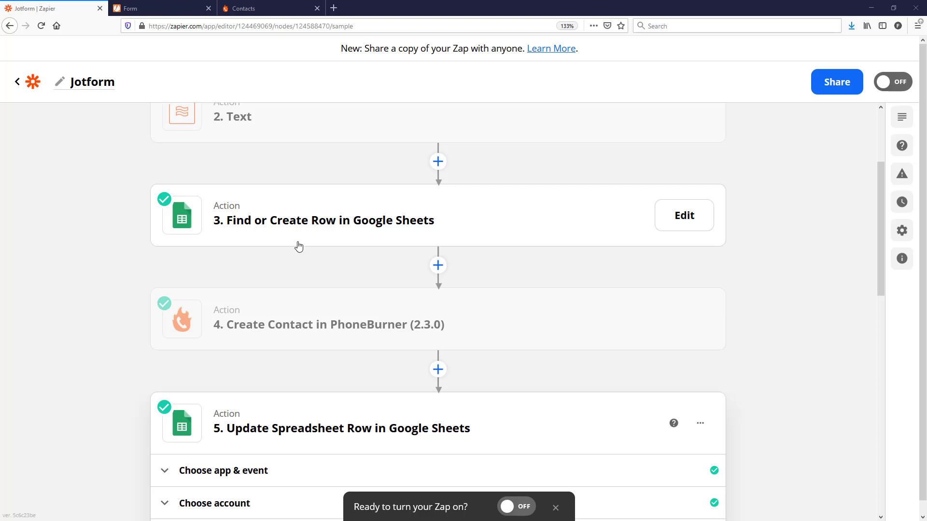
{"action": "scroll", "coordinate": [292, 248], "scroll_direction": "down", "scroll_amount": 2}
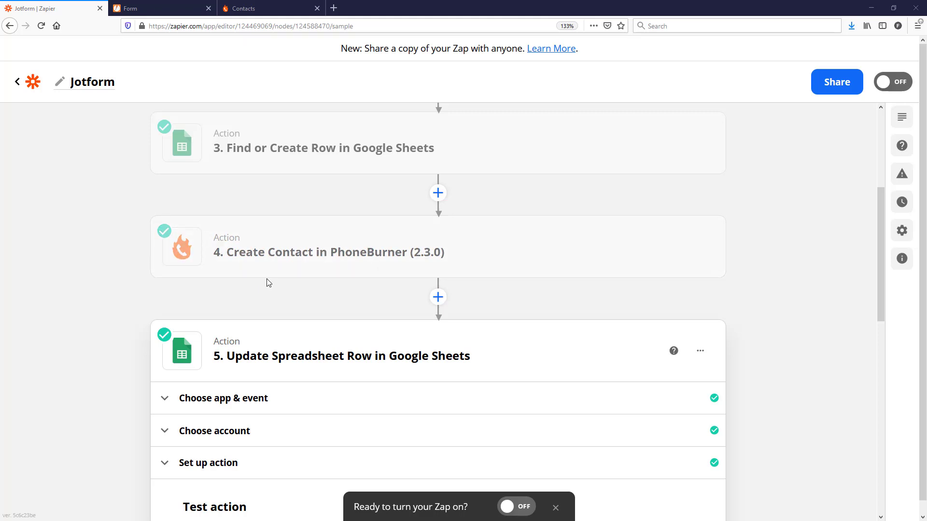
{"action": "mouse_move", "coordinate": [269, 281]}
{"action": "scroll", "coordinate": [283, 287], "scroll_direction": "down", "scroll_amount": 5}
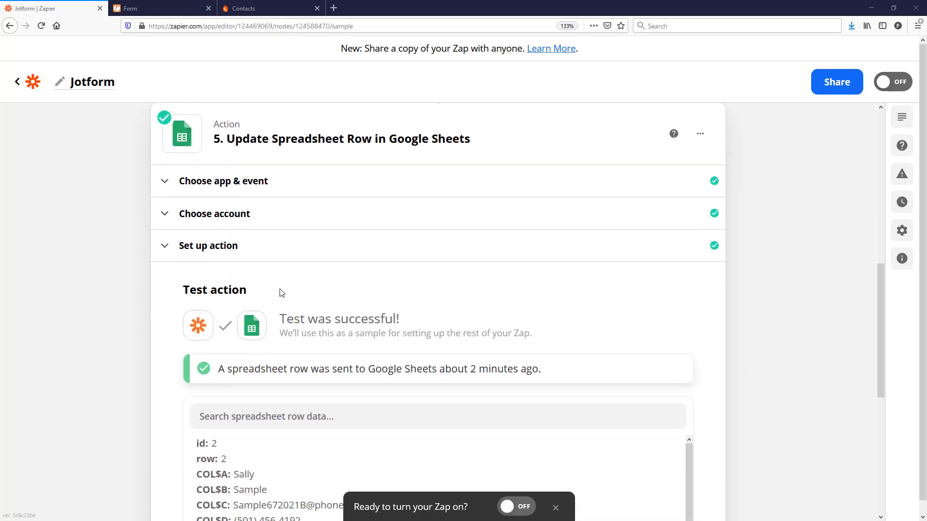